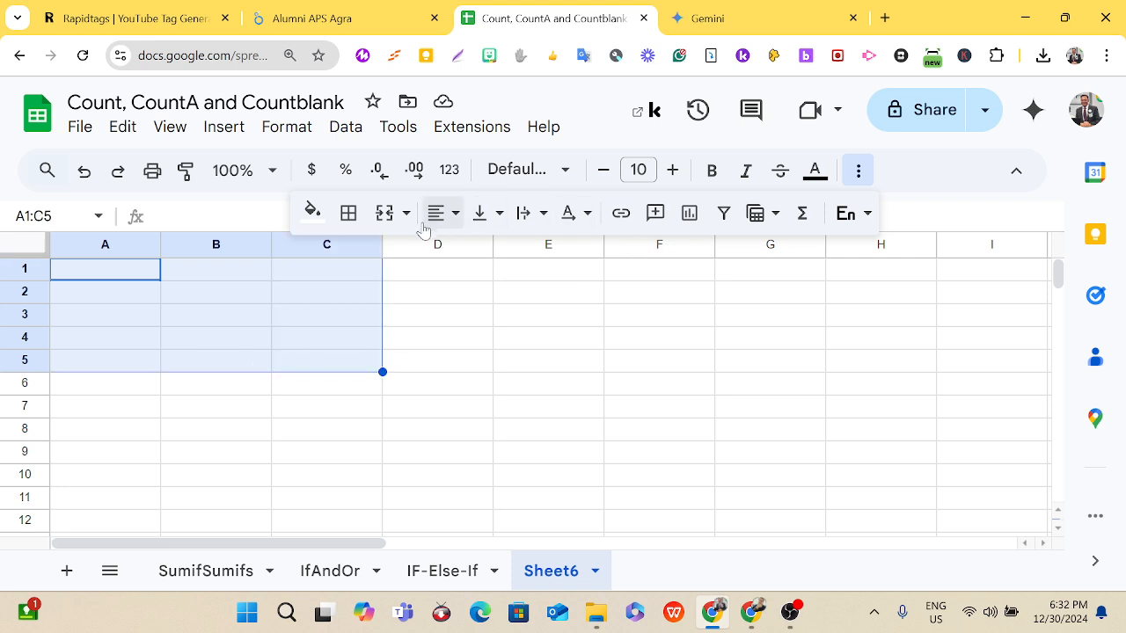
Apply all borders to the range A1:C5.
{"action": "left_click", "coordinate": [349, 216]}
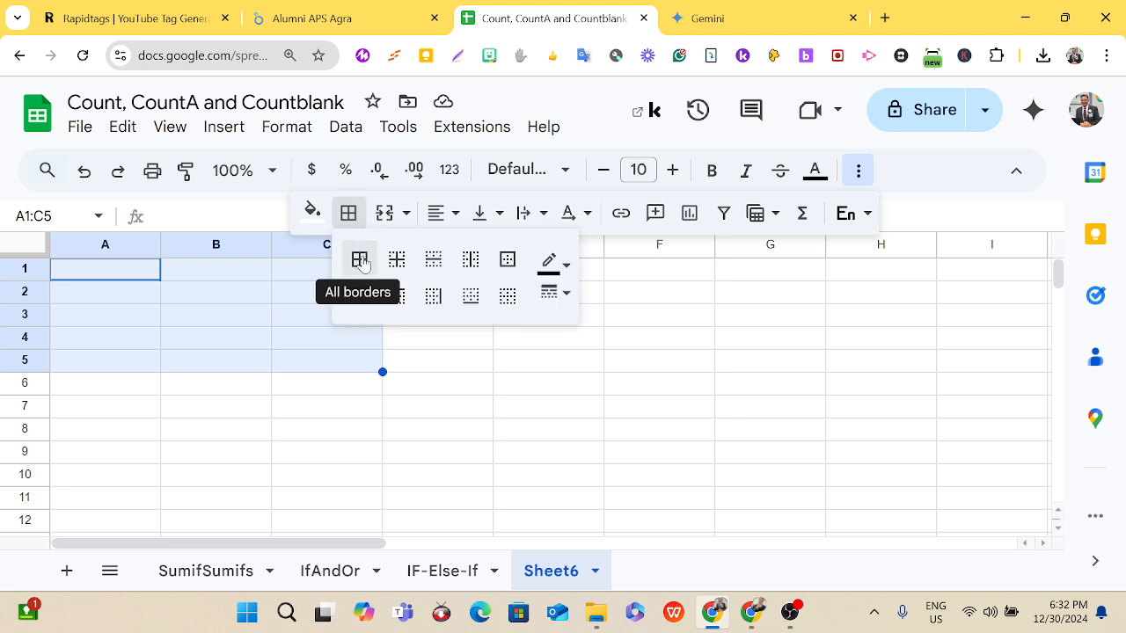
{"action": "left_click", "coordinate": [361, 260]}
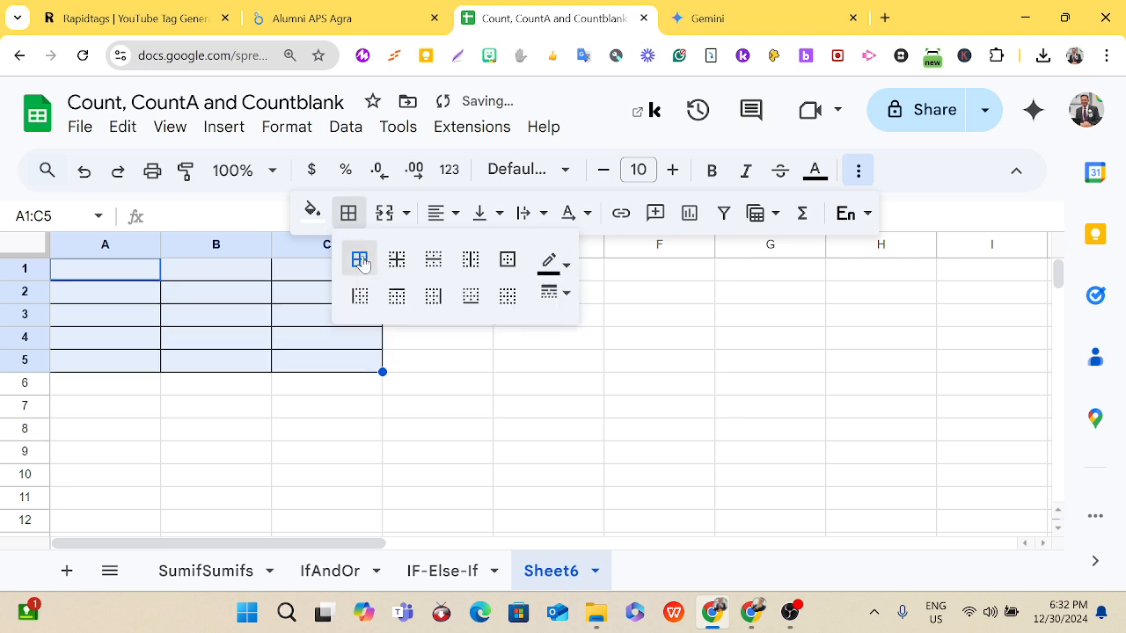
{"action": "left_click", "coordinate": [491, 436]}
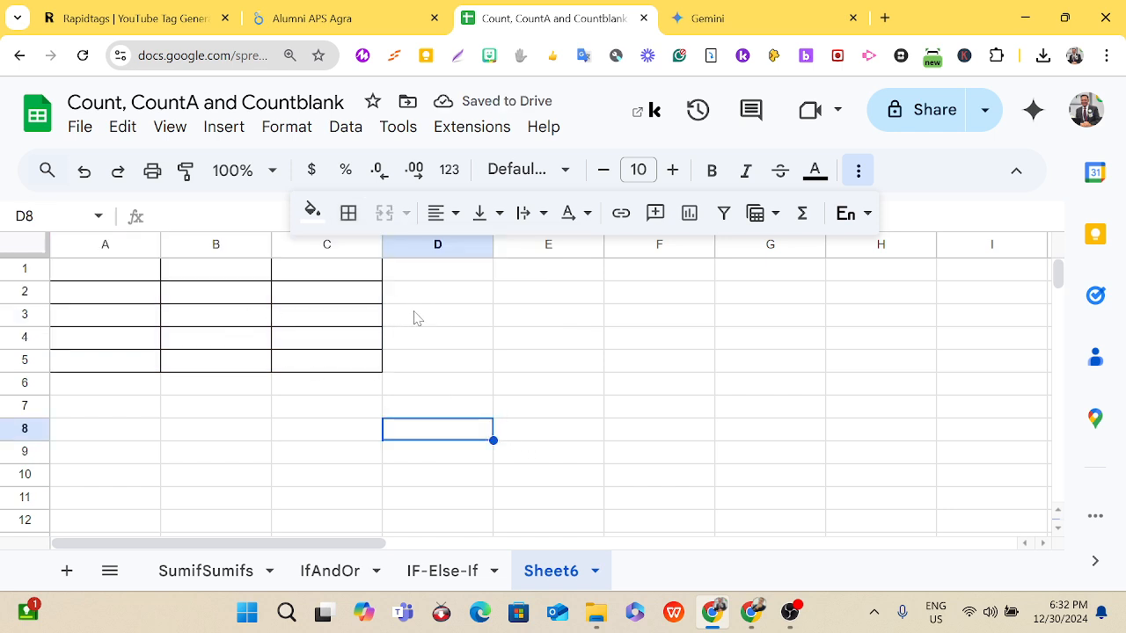
Enter the function labels Counta(), Countblank() and Count() in cells D3 to D5.
{"action": "left_click", "coordinate": [418, 319]}
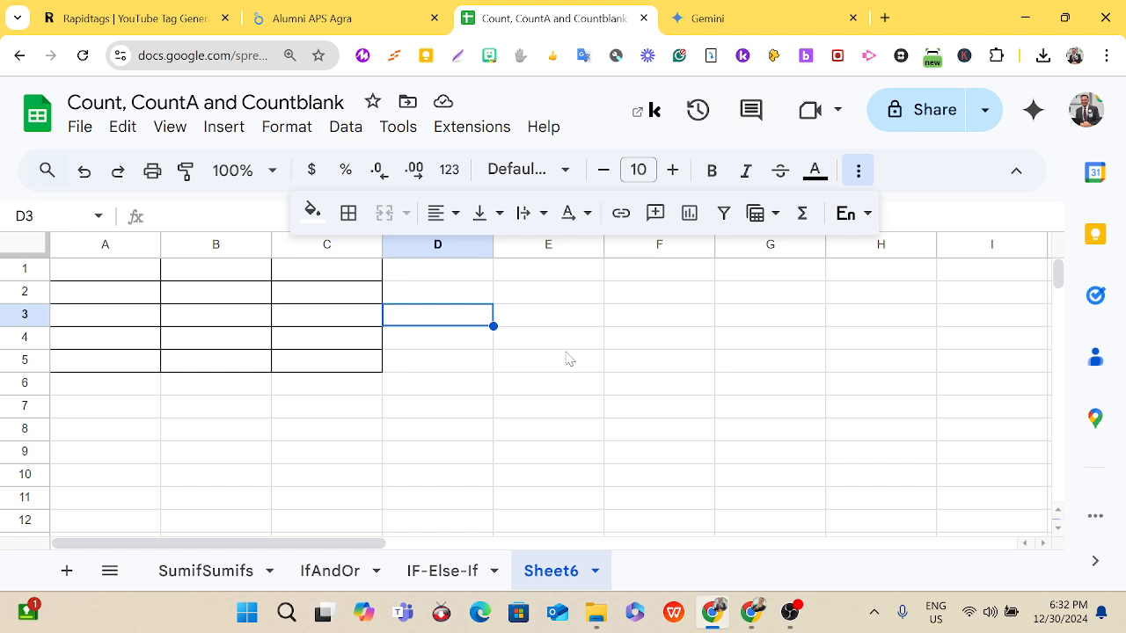
{"action": "type", "text": "Counts"}
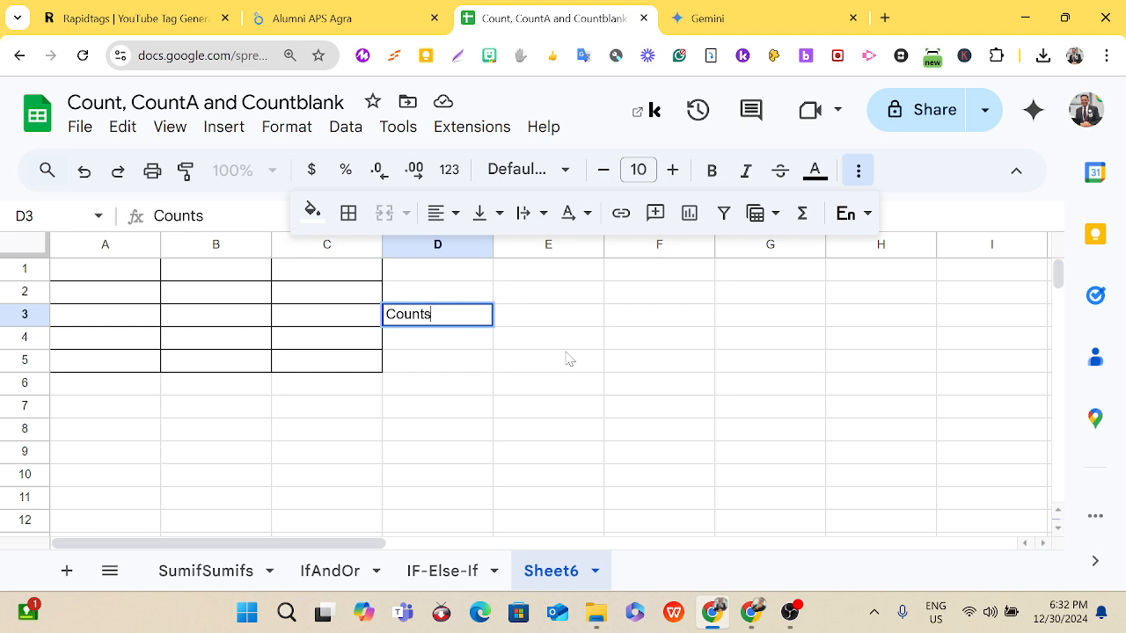
{"action": "key", "text": "BackSpace"}
{"action": "type", "text": "a()"}
{"action": "key", "text": "Return"}
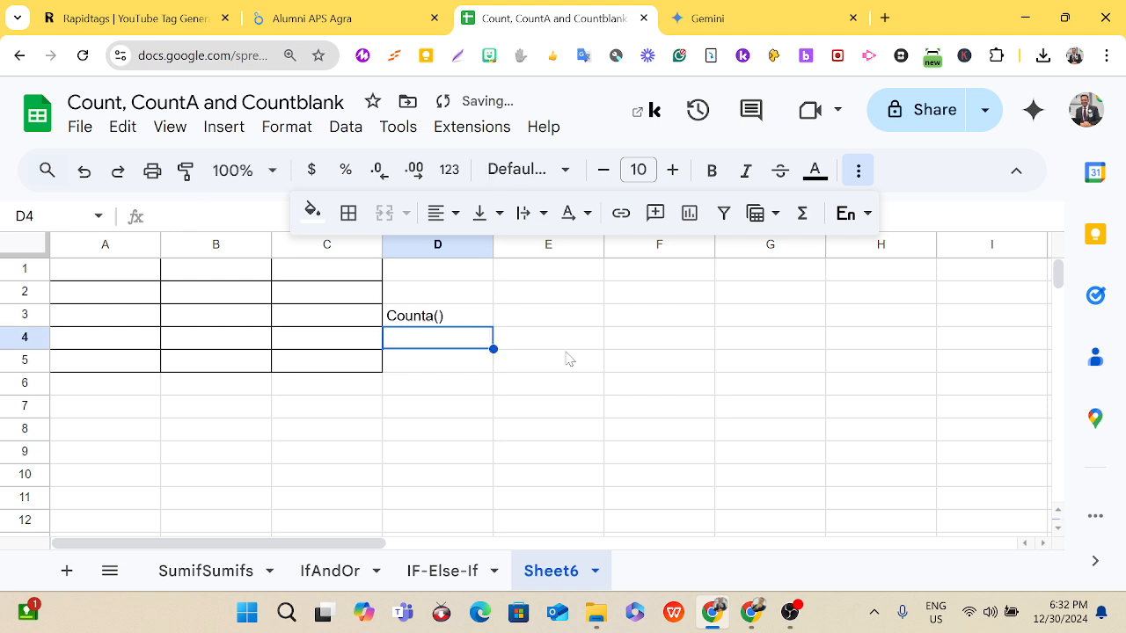
{"action": "type", "text": "Countb"}
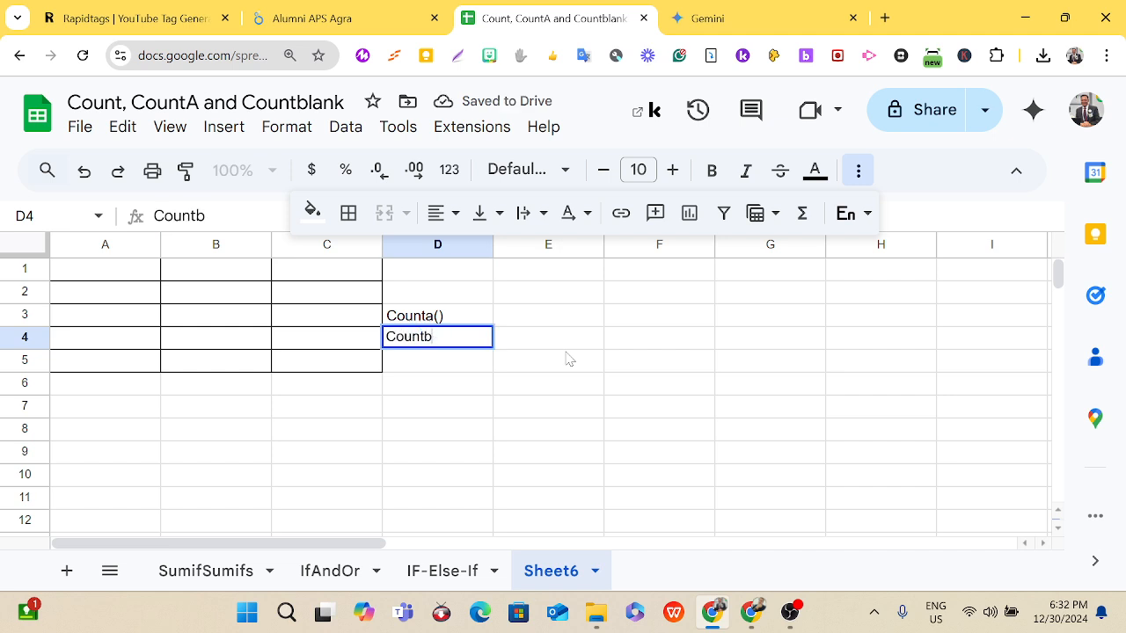
{"action": "type", "text": "lank"}
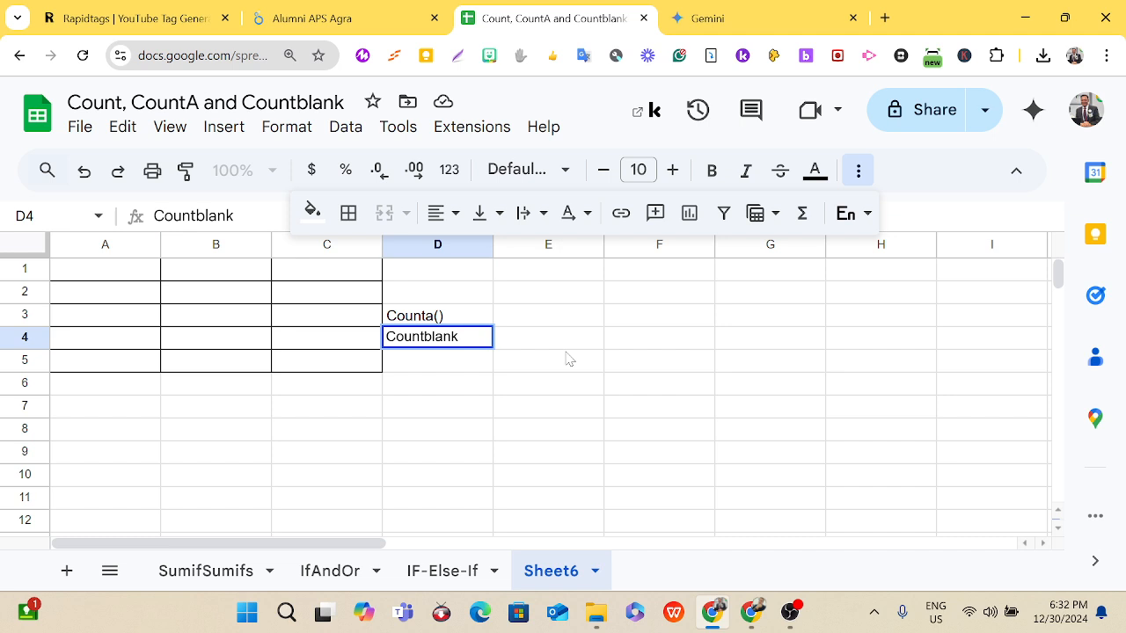
{"action": "type", "text": "()"}
{"action": "key", "text": "Return"}
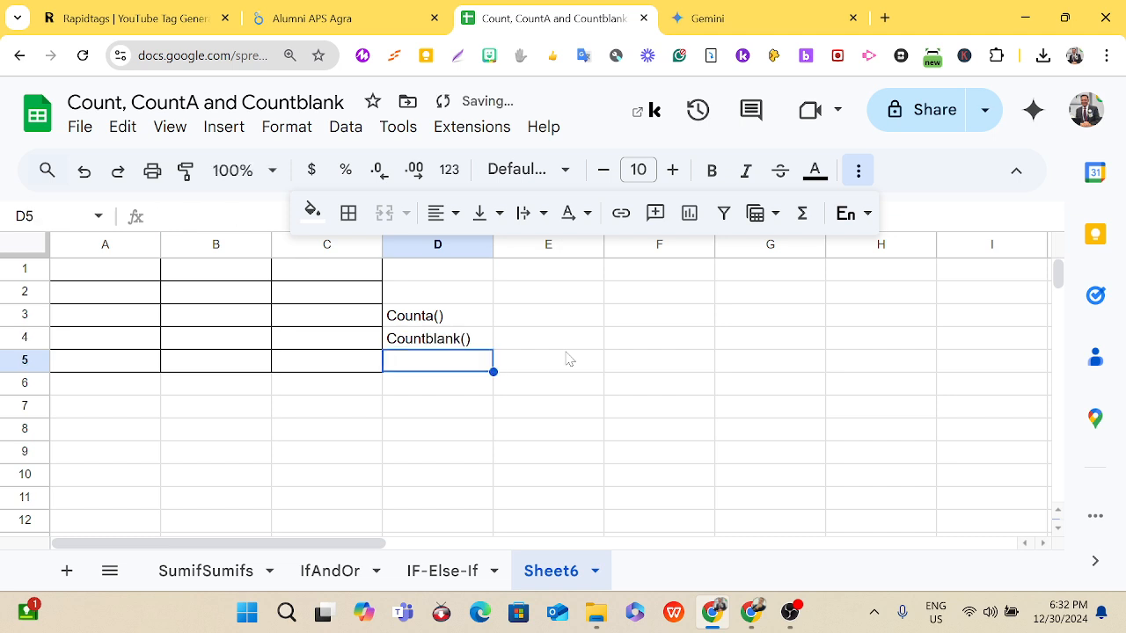
{"action": "type", "text": "Count"}
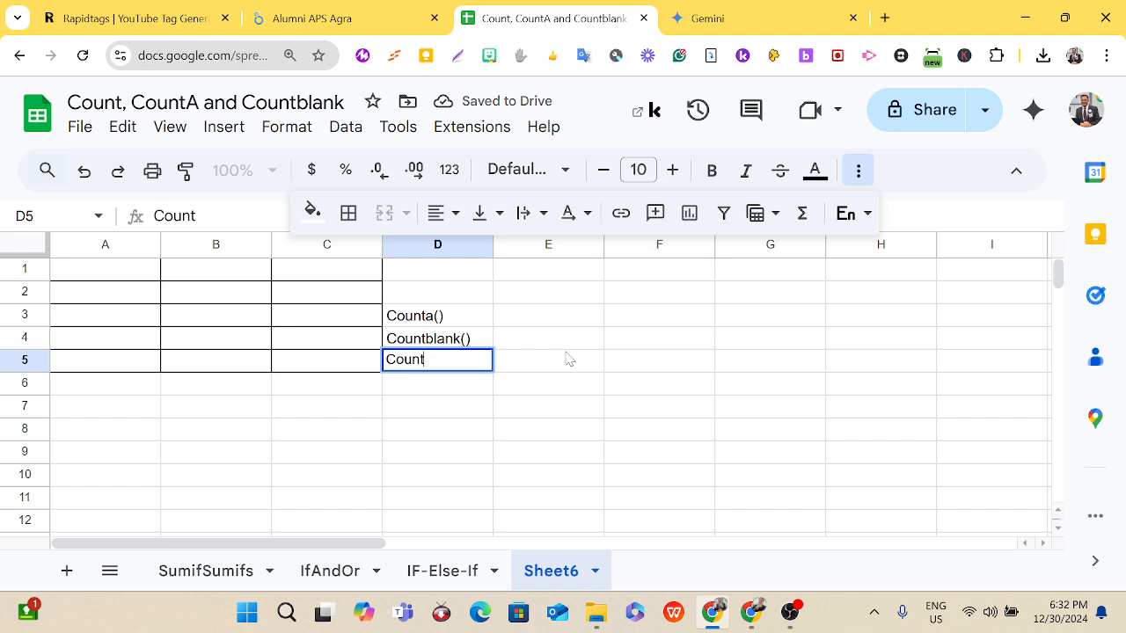
{"action": "type", "text": "()"}
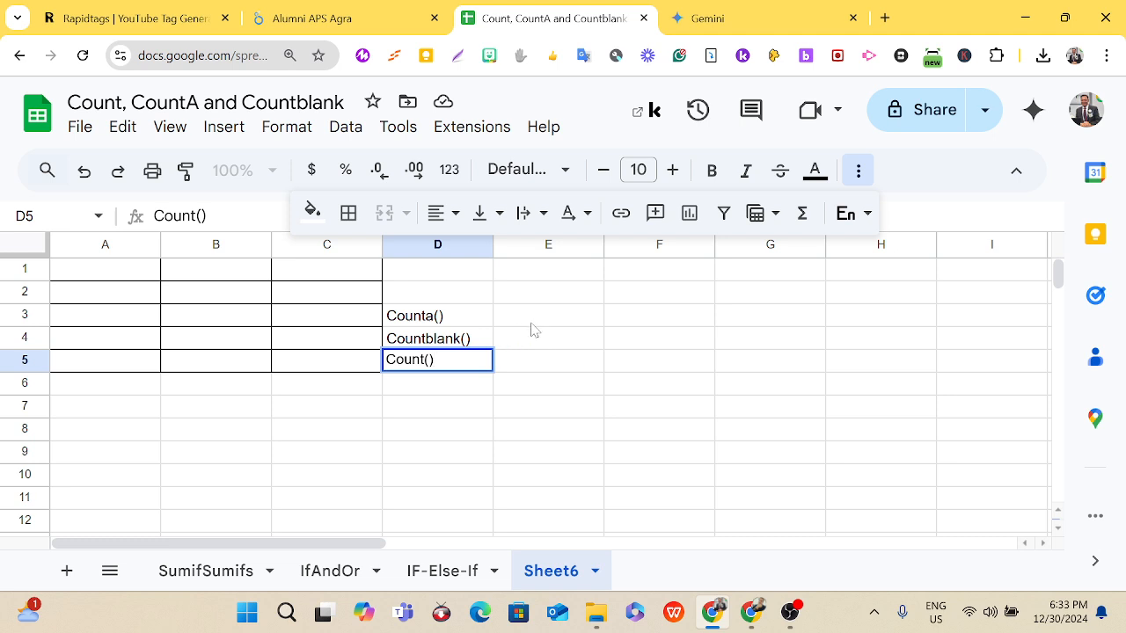
Enter the formula =counta(A1:C5) in cell E3 beside the Counta() label.
{"action": "left_click", "coordinate": [533, 326]}
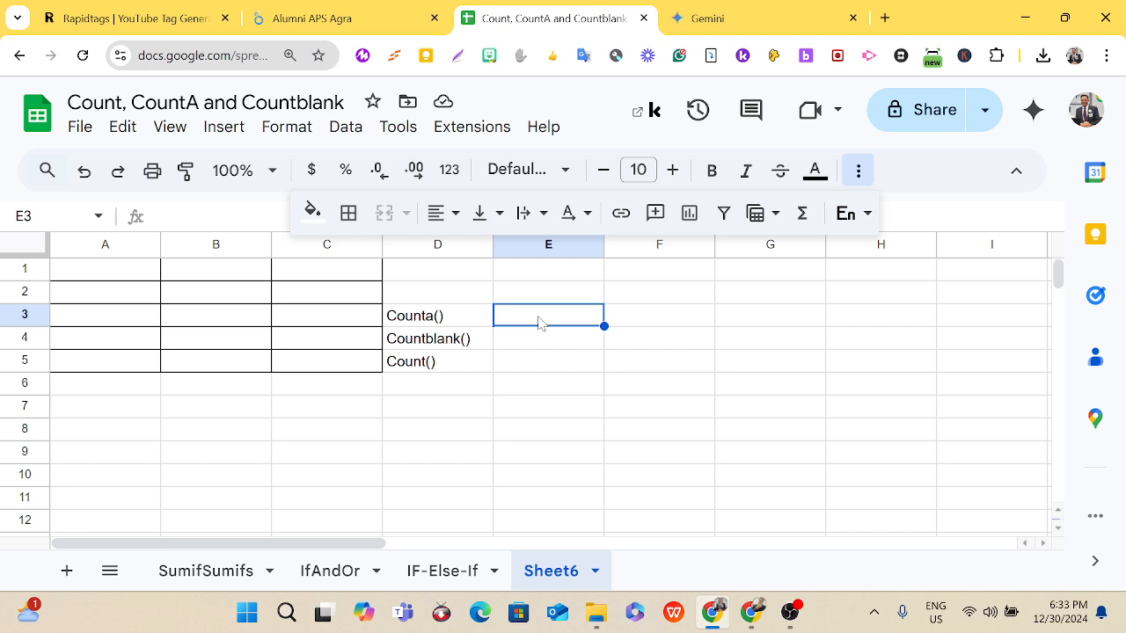
{"action": "type", "text": "="}
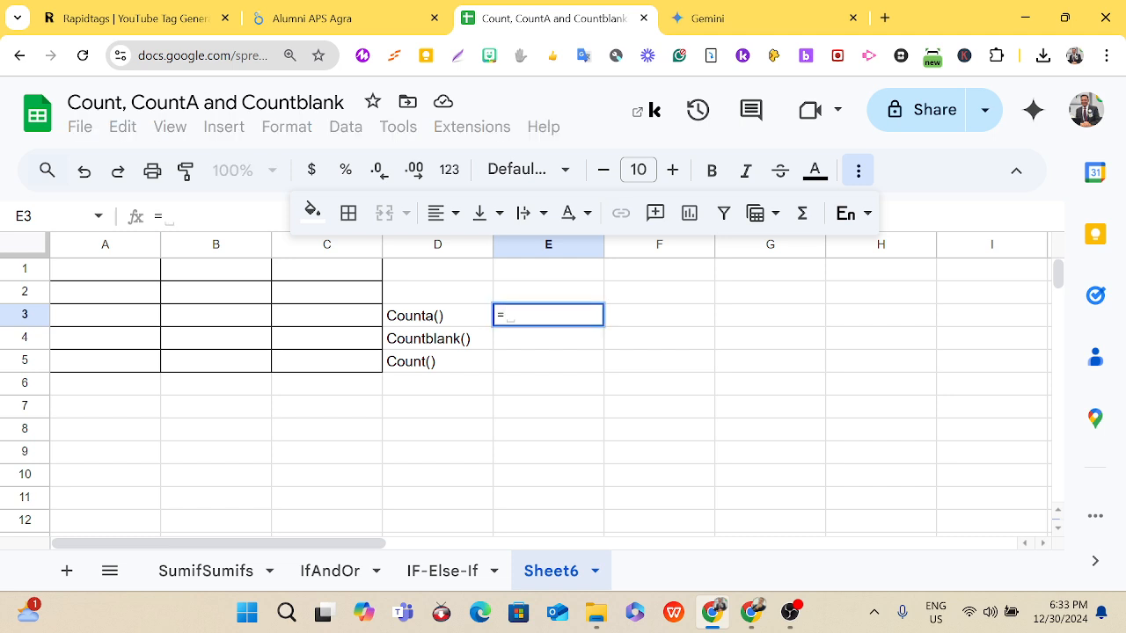
{"action": "type", "text": "count"}
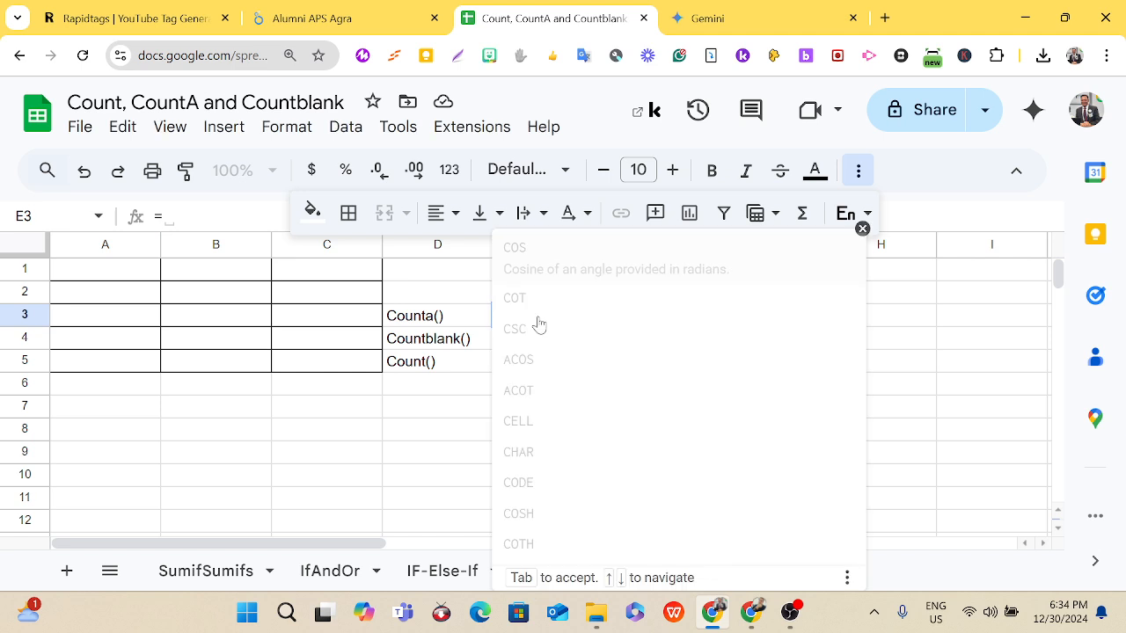
{"action": "type", "text": "a("}
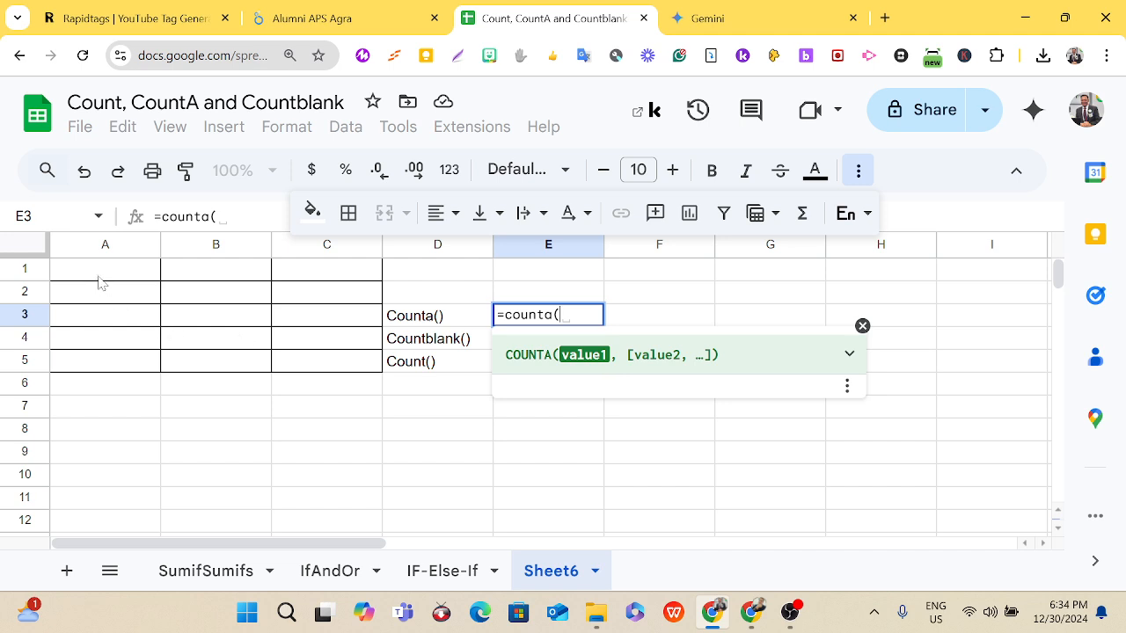
{"action": "left_click_drag", "start_coordinate": [98, 274], "coordinate": [307, 370]}
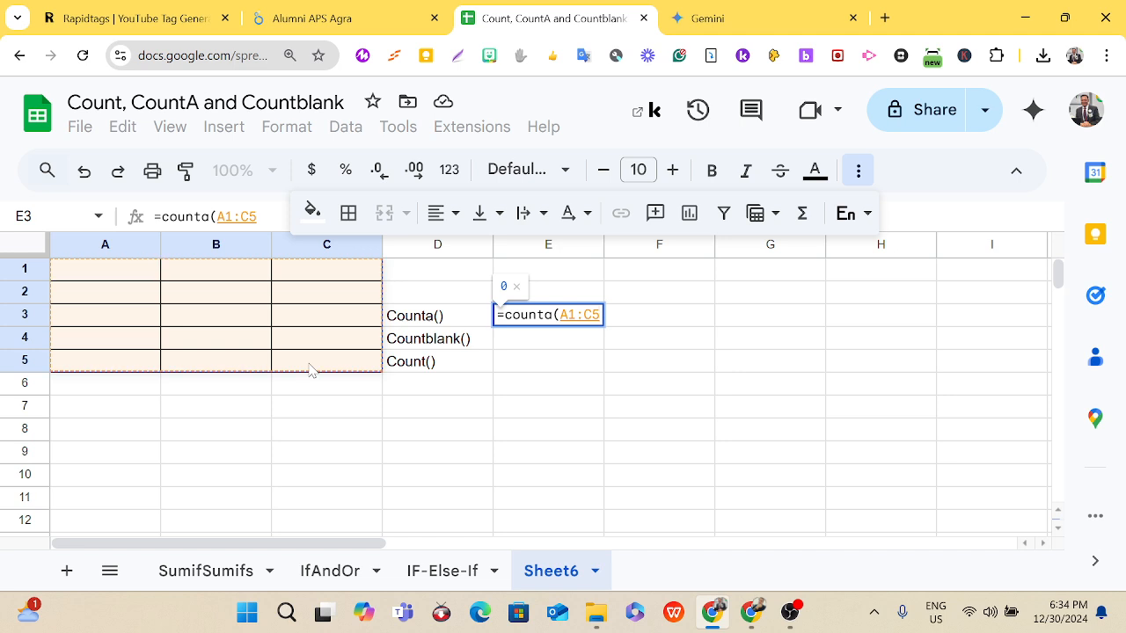
{"action": "type", "text": ")"}
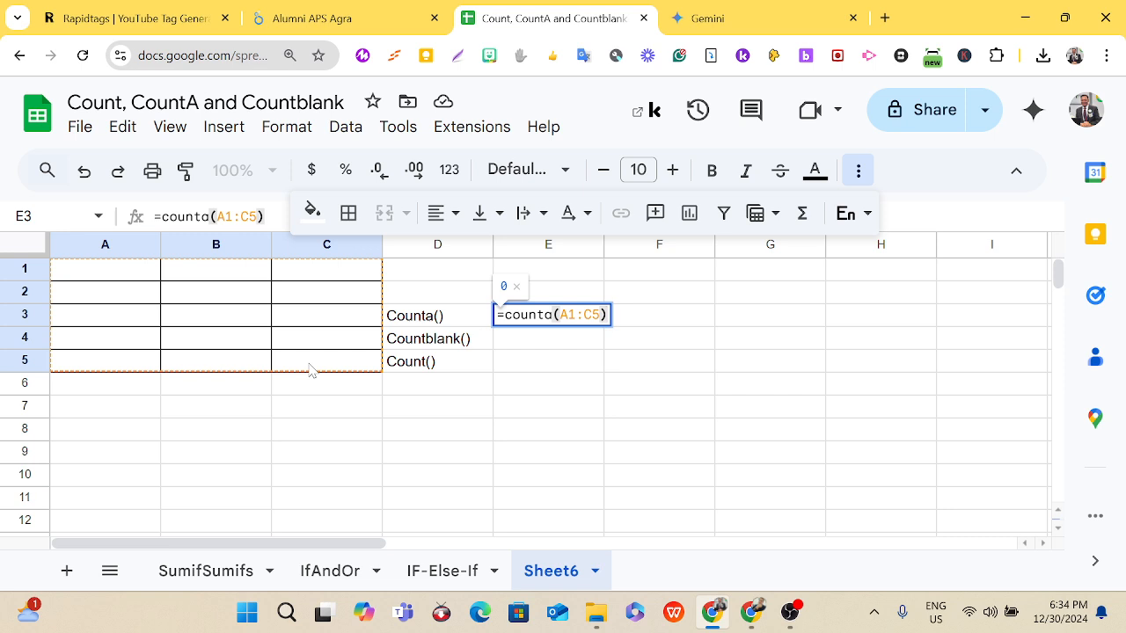
{"action": "key", "text": "Return"}
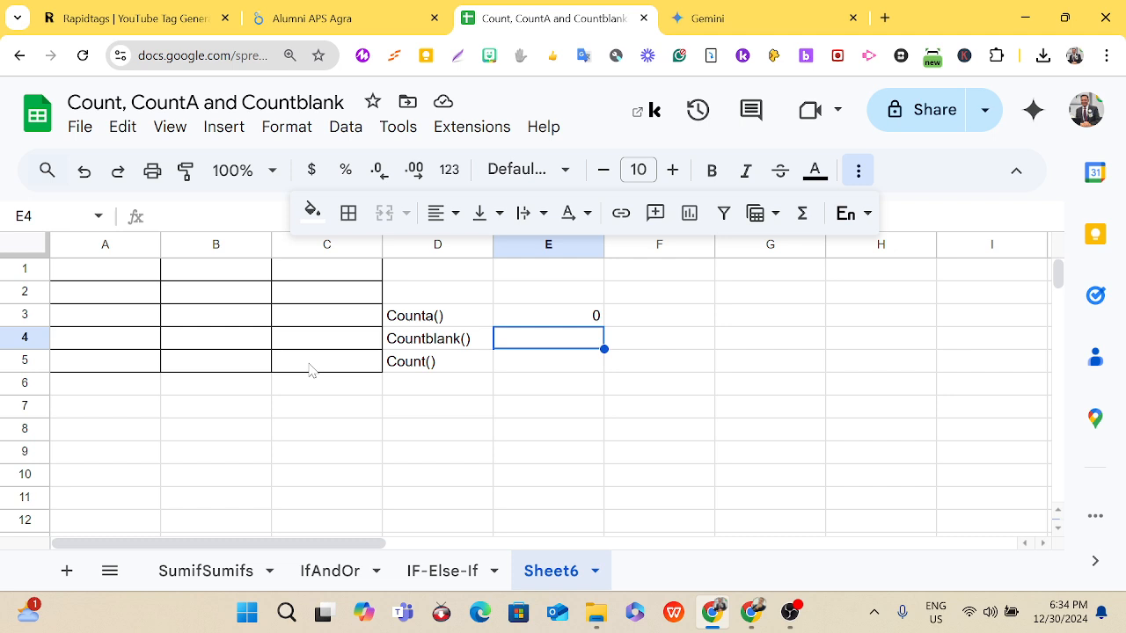
Count the empty cells of the bordered range with =countblank(A1:C5) in cell E4.
{"action": "type", "text": "="}
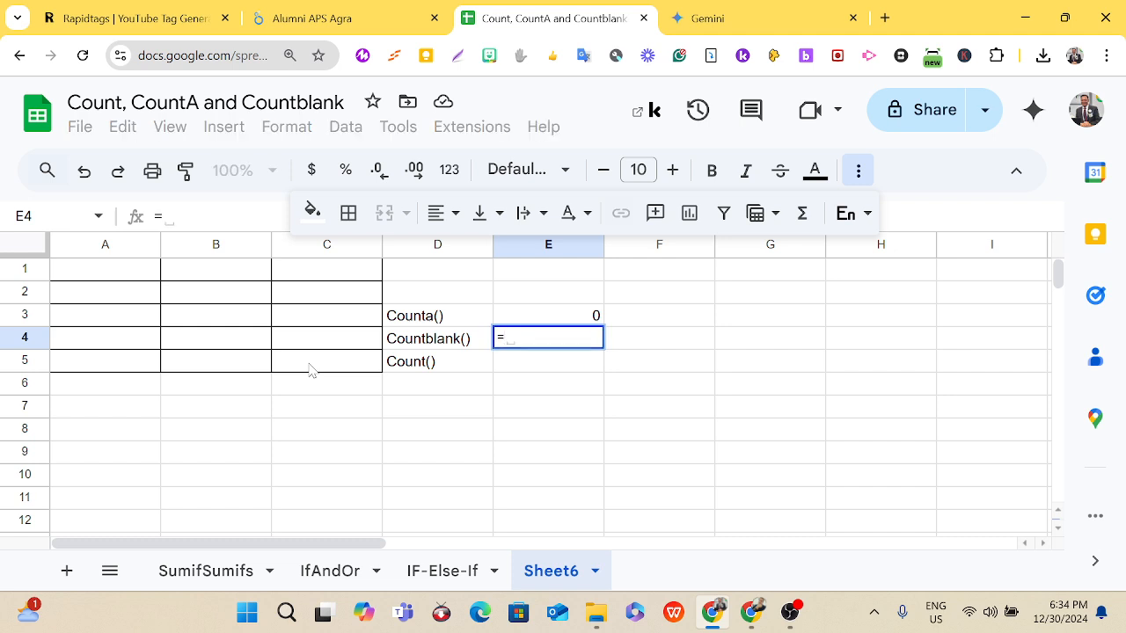
{"action": "type", "text": "cou"}
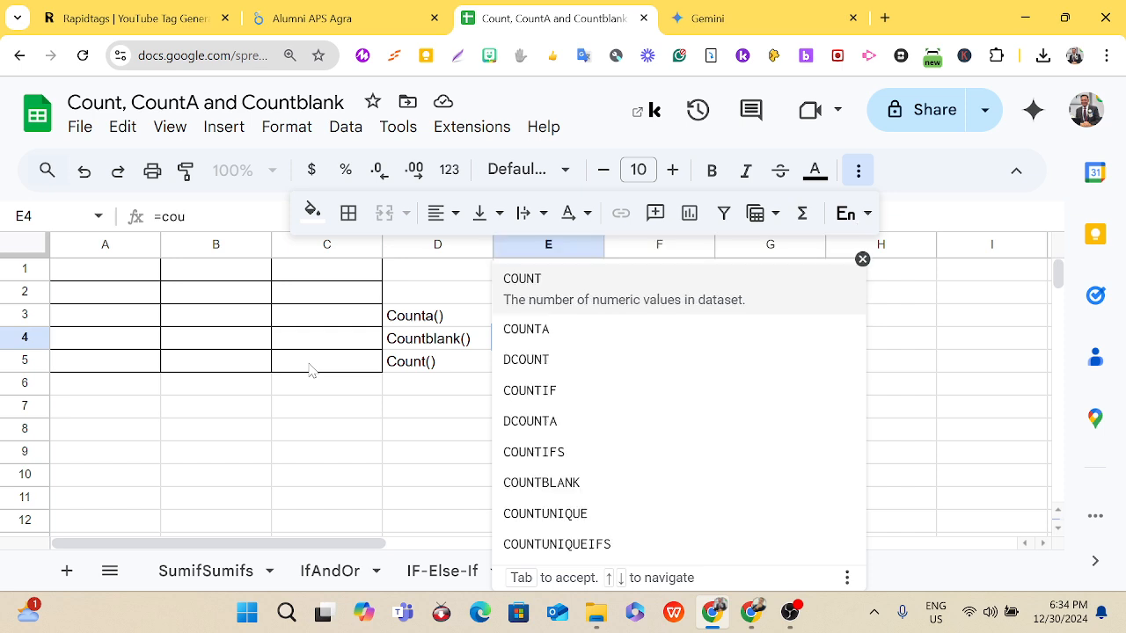
{"action": "type", "text": "ntblank"}
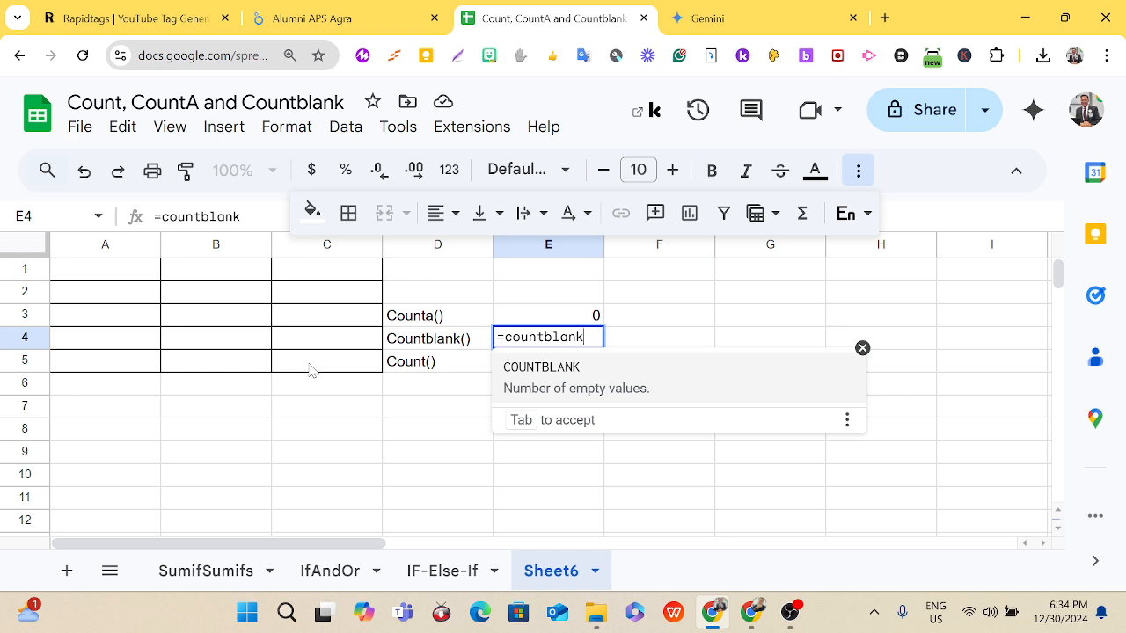
{"action": "type", "text": "("}
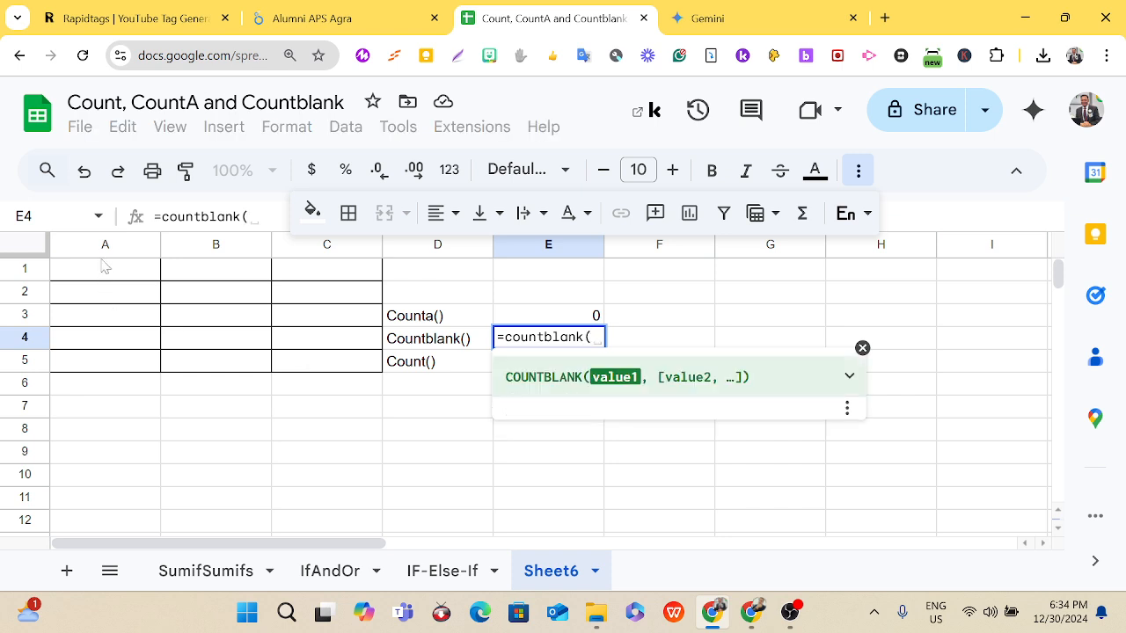
{"action": "left_click_drag", "start_coordinate": [93, 268], "coordinate": [323, 374]}
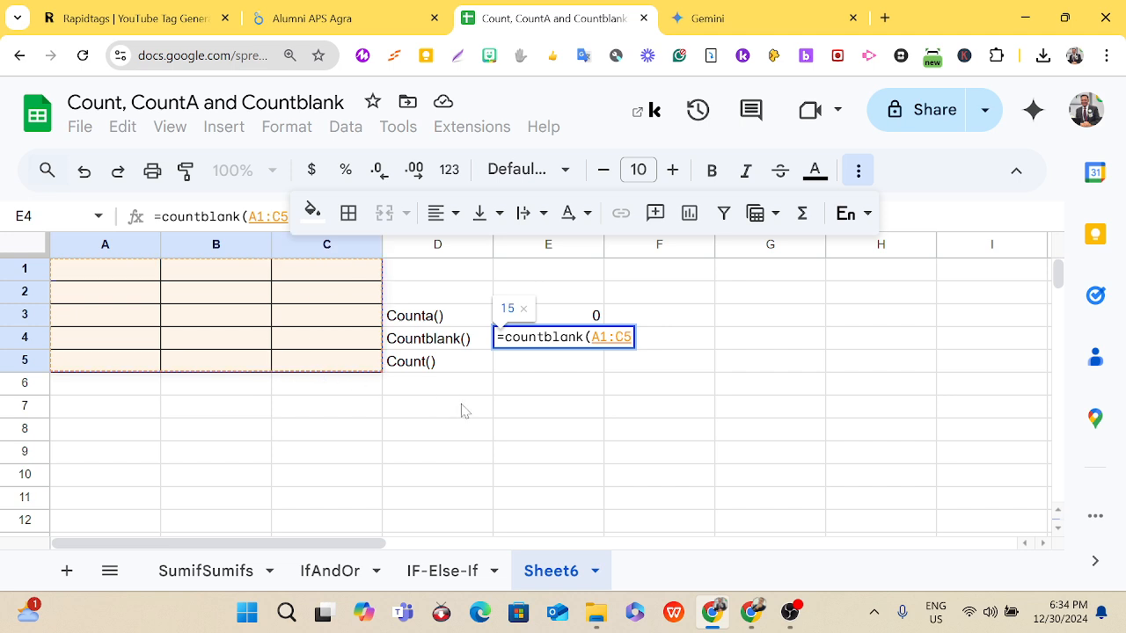
{"action": "type", "text": ")"}
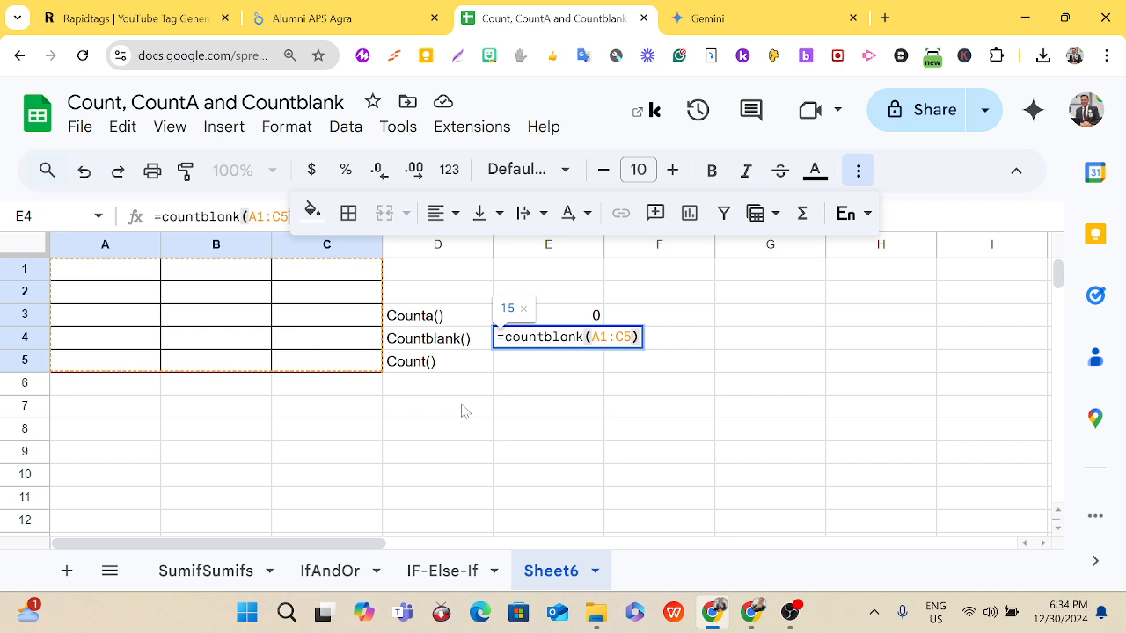
{"action": "key", "text": "Return"}
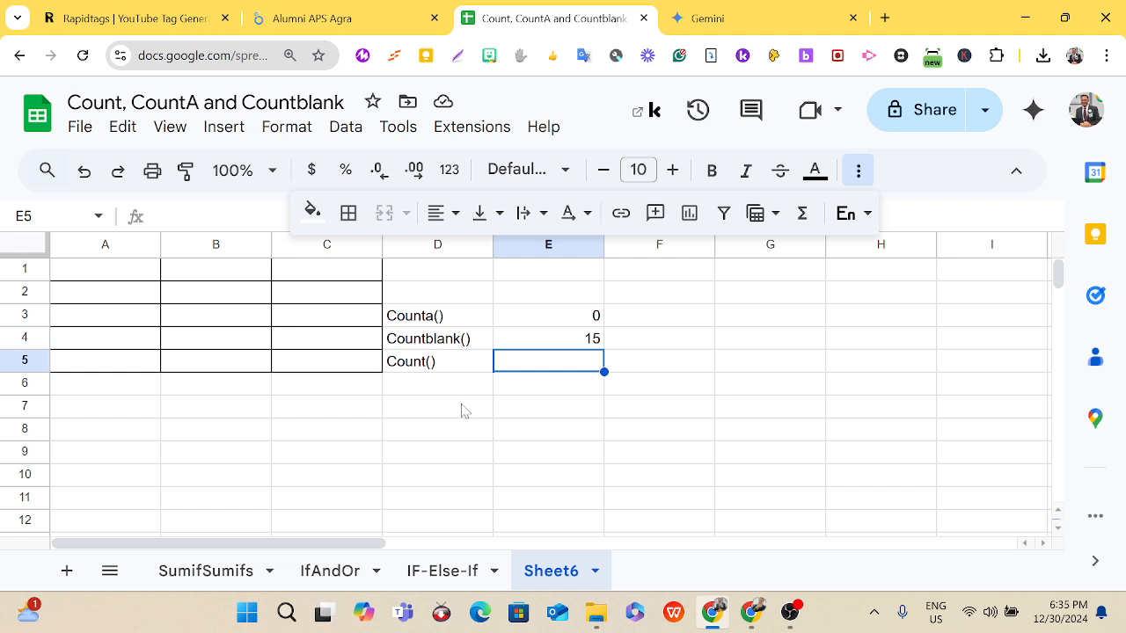
Count the numeric values of the bordered range with =count(A1:C5) in cell E5.
{"action": "type", "text": "=co"}
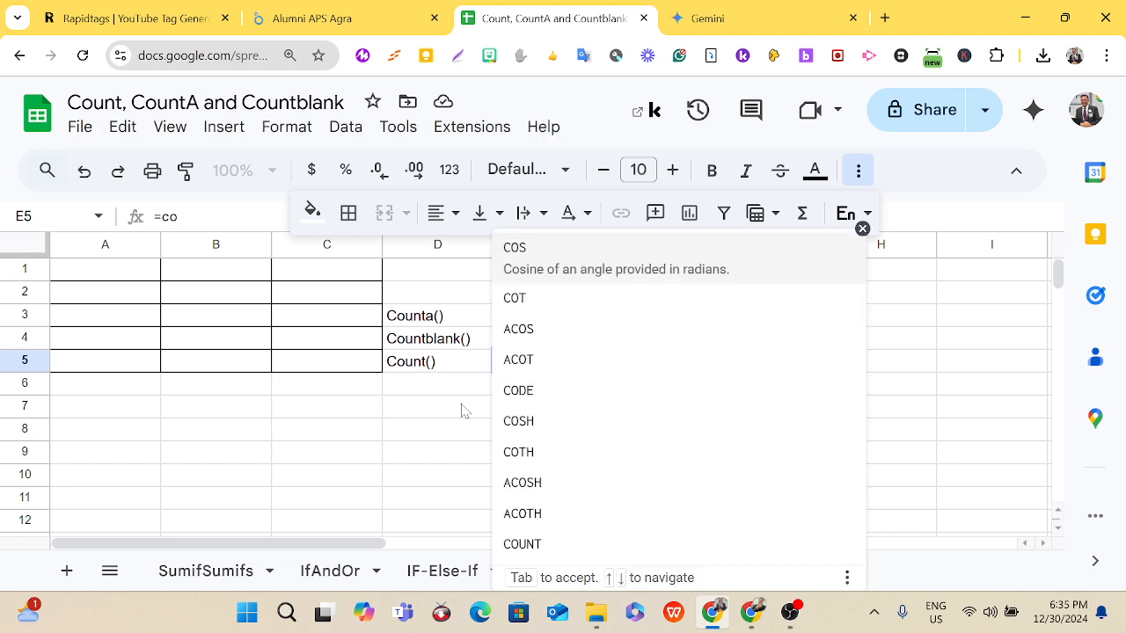
{"action": "type", "text": "unt("}
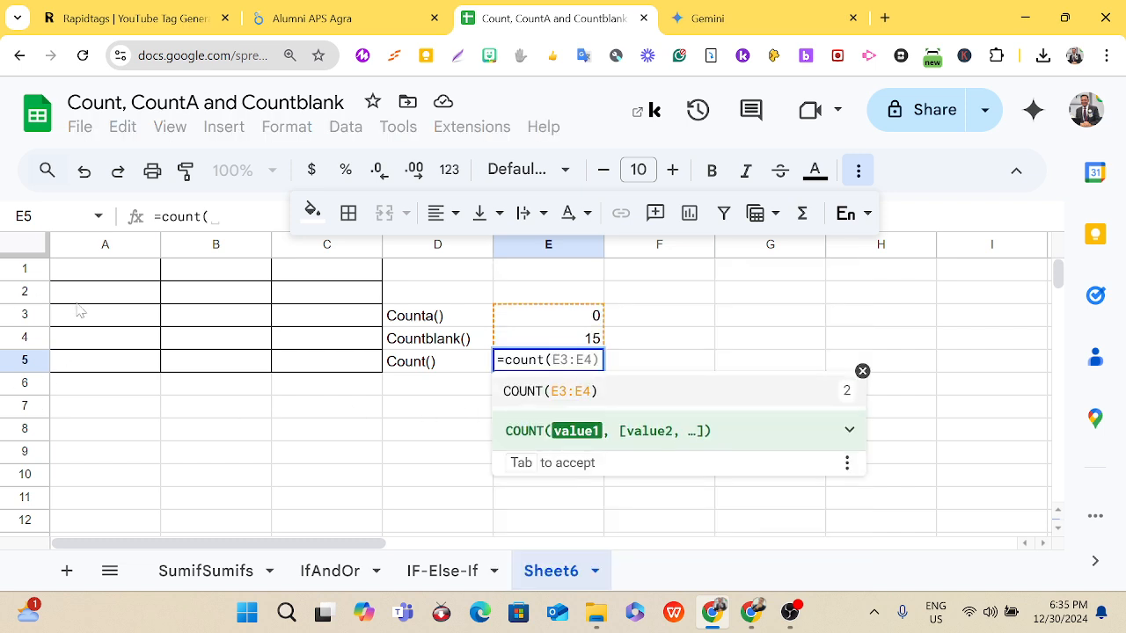
{"action": "left_click_drag", "start_coordinate": [88, 273], "coordinate": [294, 370]}
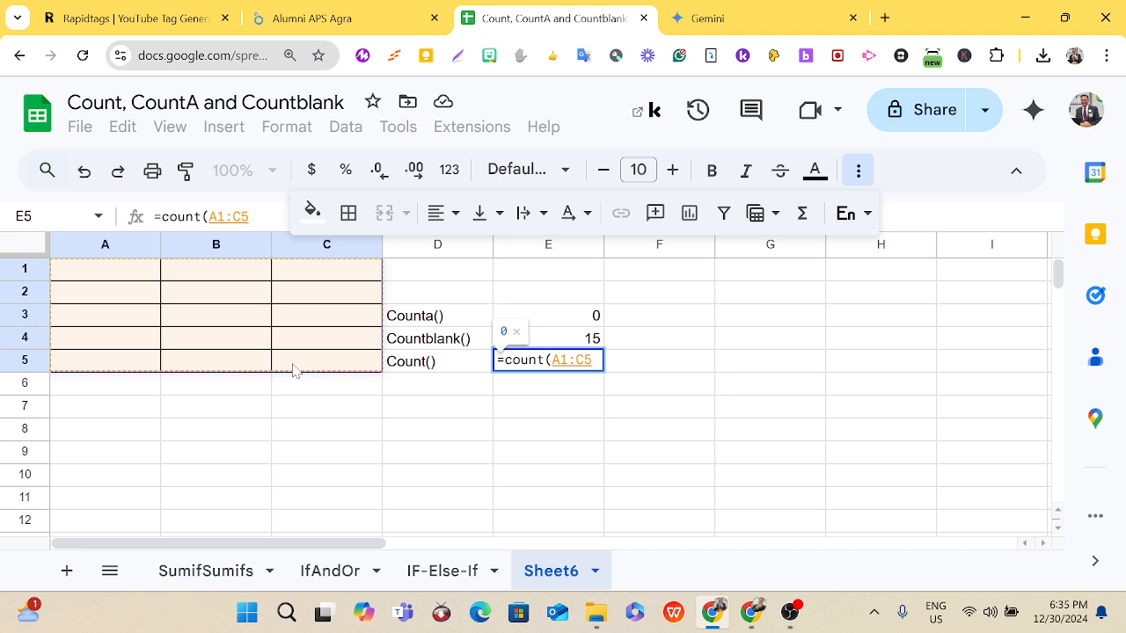
{"action": "type", "text": ")"}
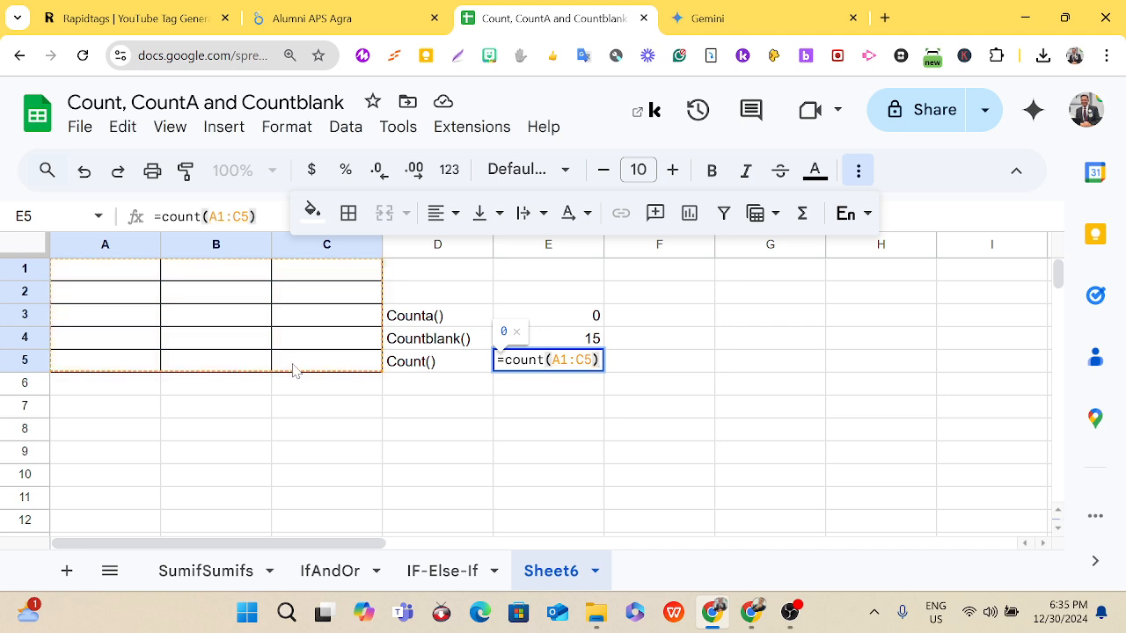
{"action": "key", "text": "Return"}
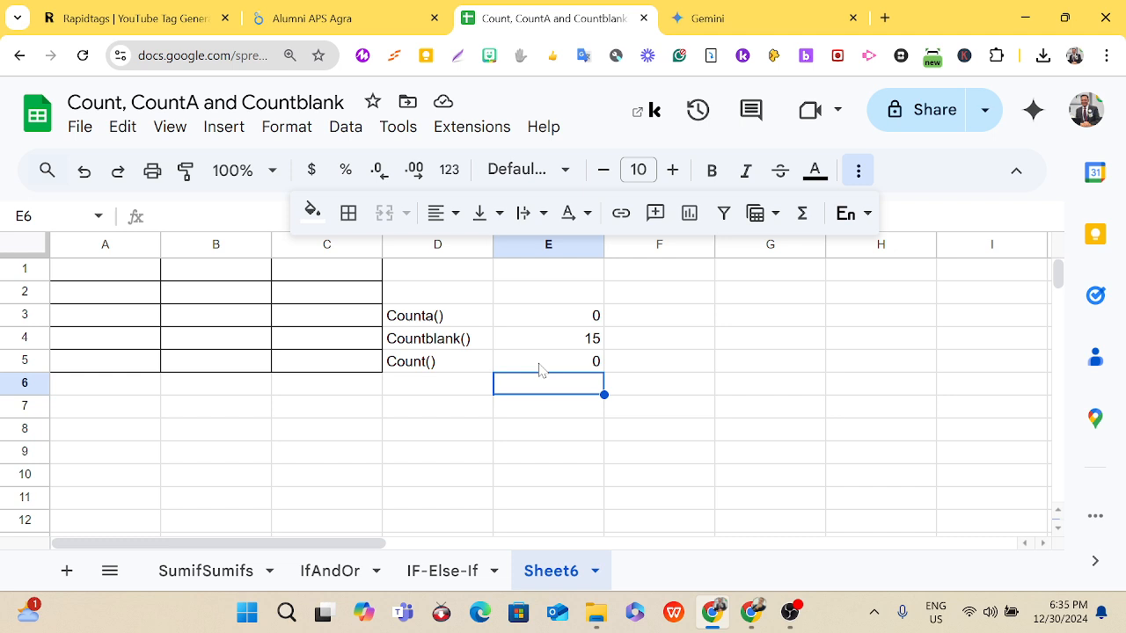
Enter the letter f in cell A1 and only blank space in cell A2 of the bordered range.
{"action": "left_click", "coordinate": [103, 274]}
{"action": "type", "text": "f"}
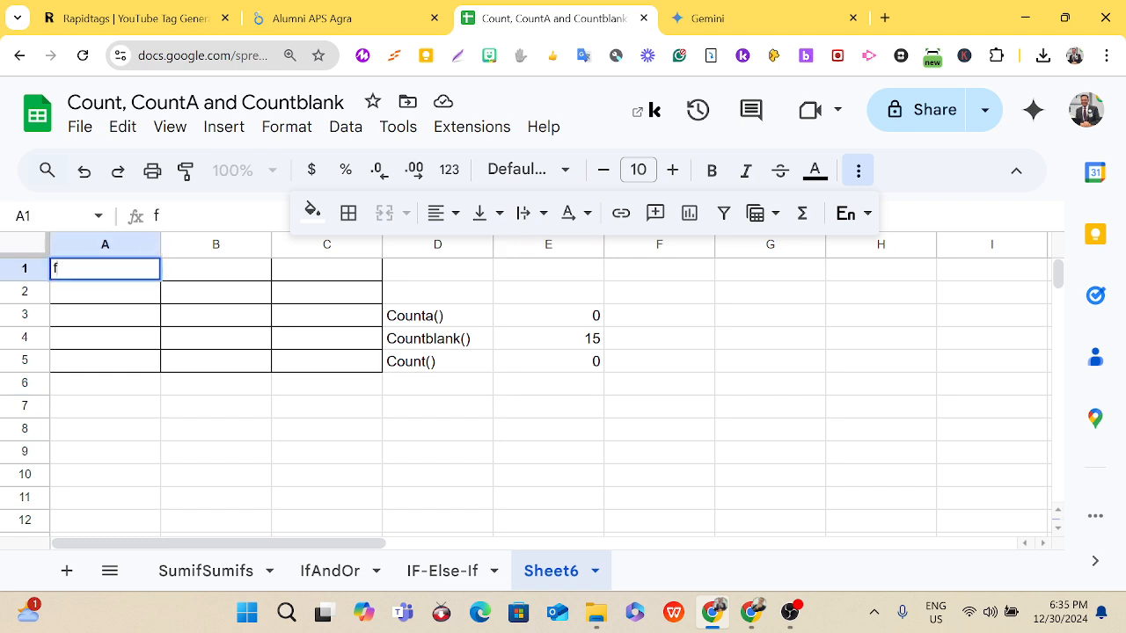
{"action": "key", "text": "Return"}
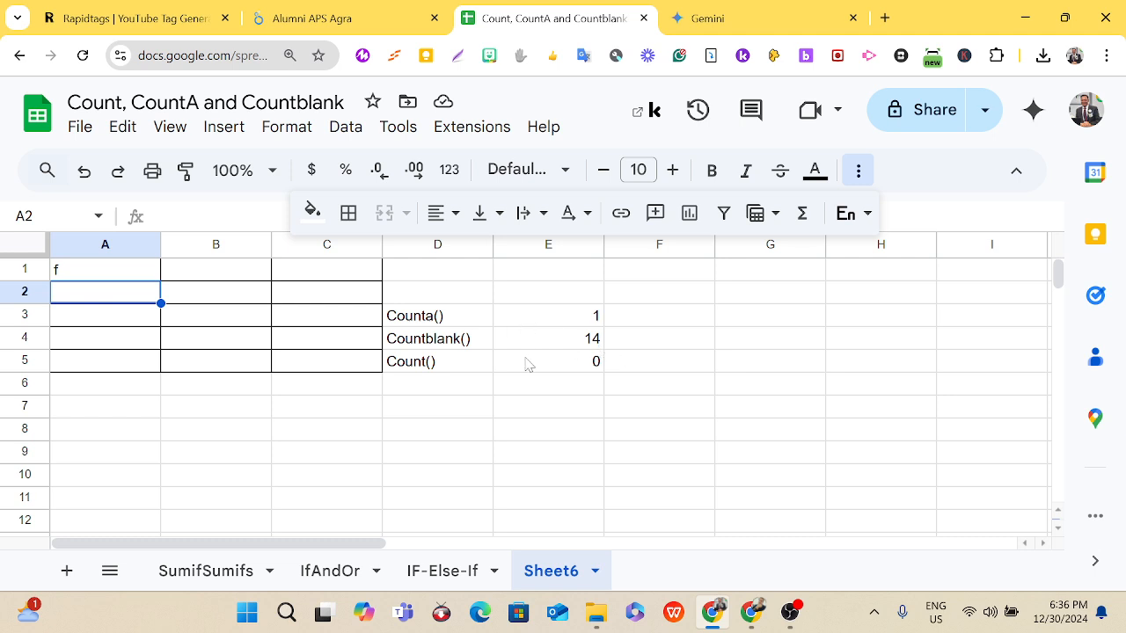
{"action": "key", "text": "Return"}
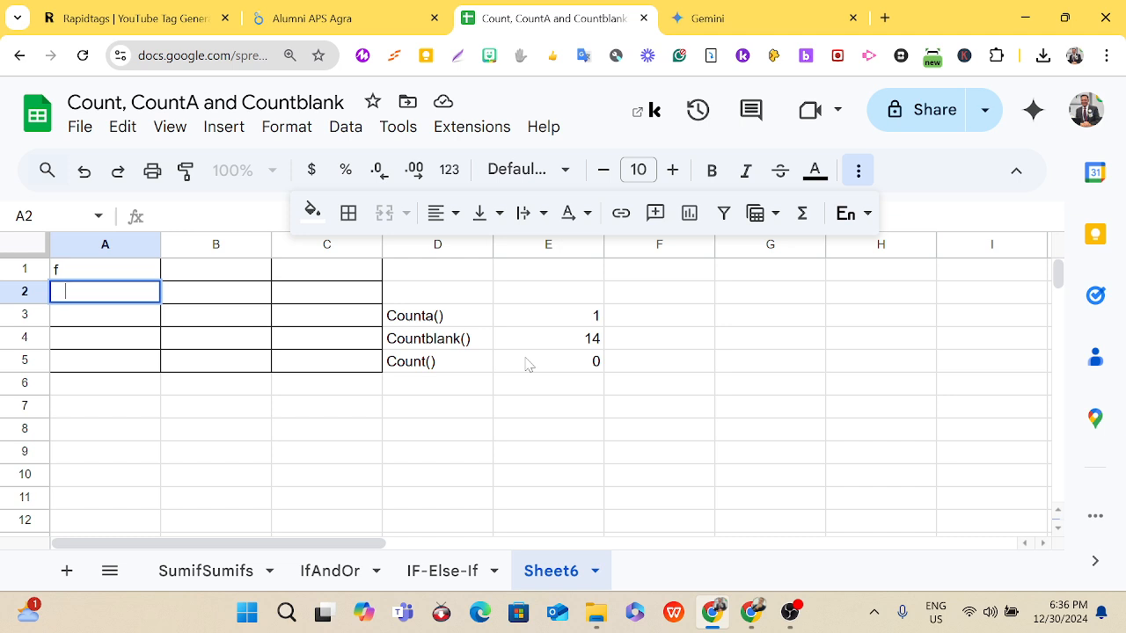
{"action": "key", "text": "Return"}
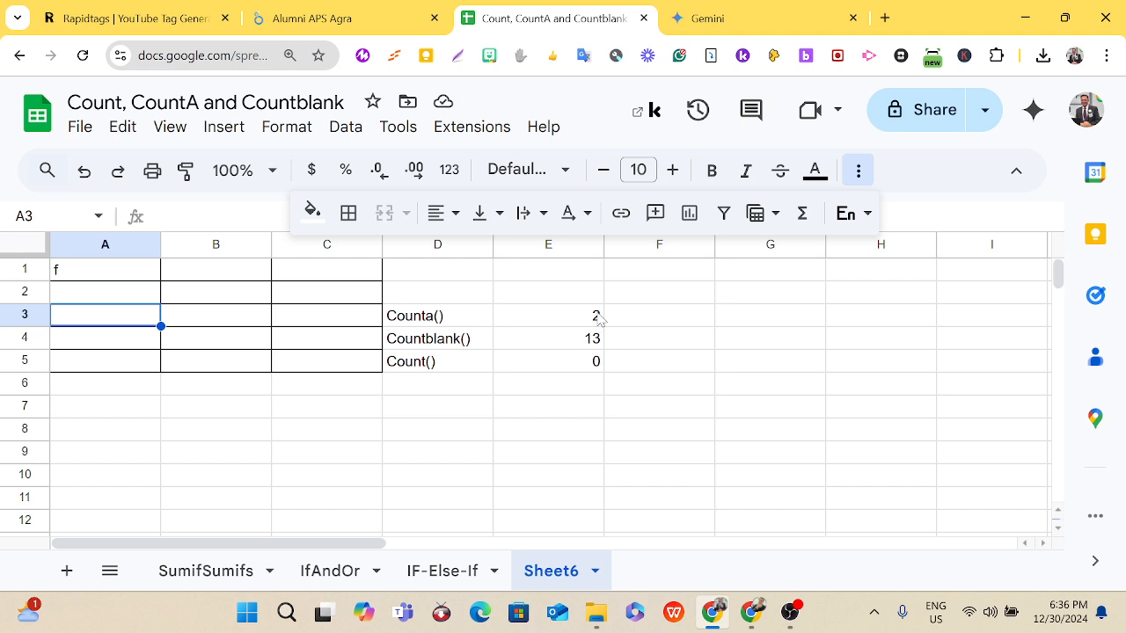
Enter the text yuyiu in cell A3 and the number 25 in cell A4.
{"action": "type", "text": "yuyiu"}
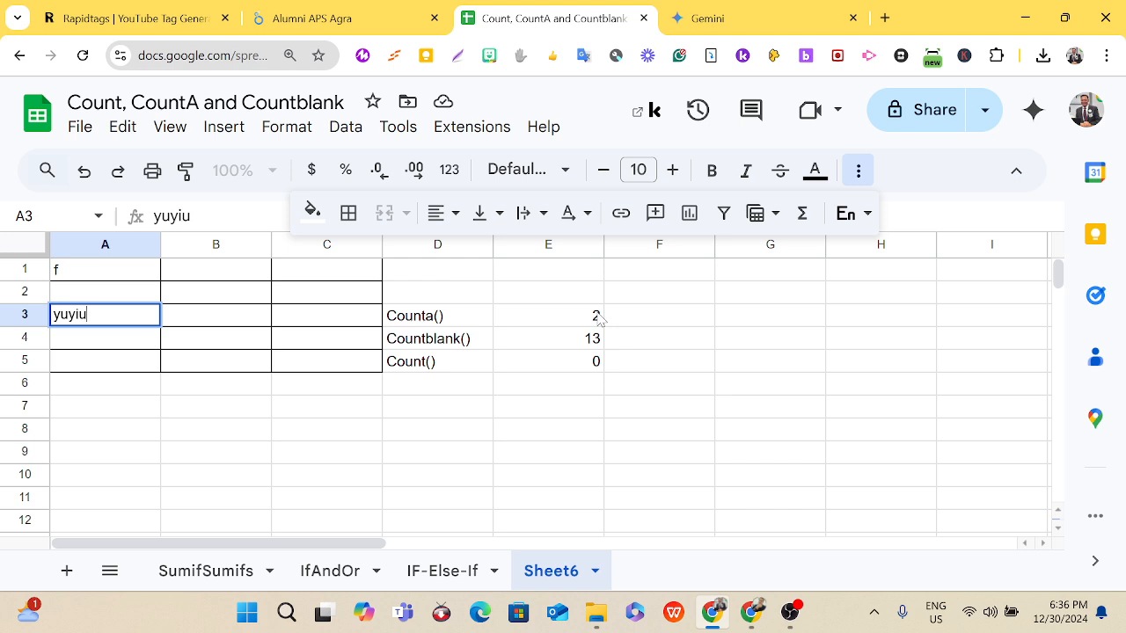
{"action": "key", "text": "Return"}
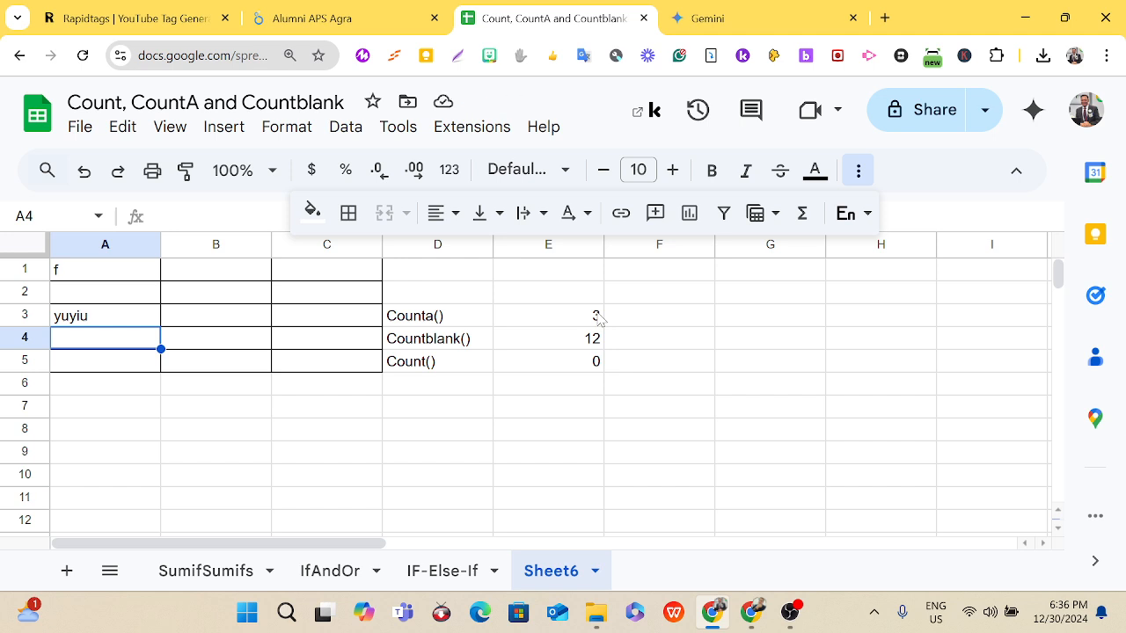
{"action": "type", "text": "25"}
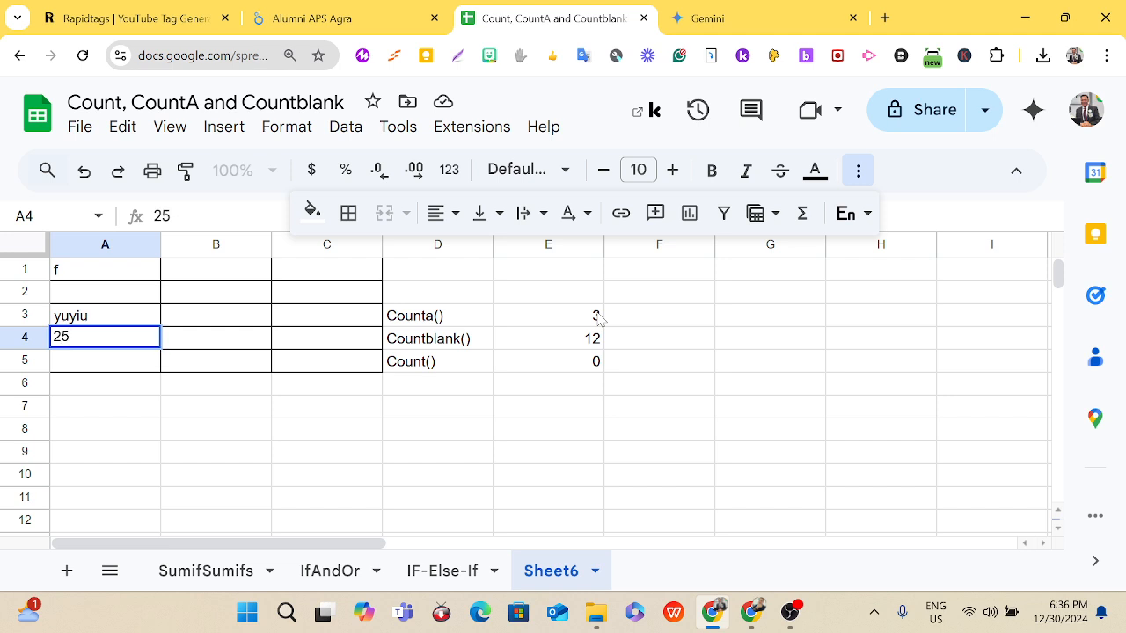
{"action": "key", "text": "Return"}
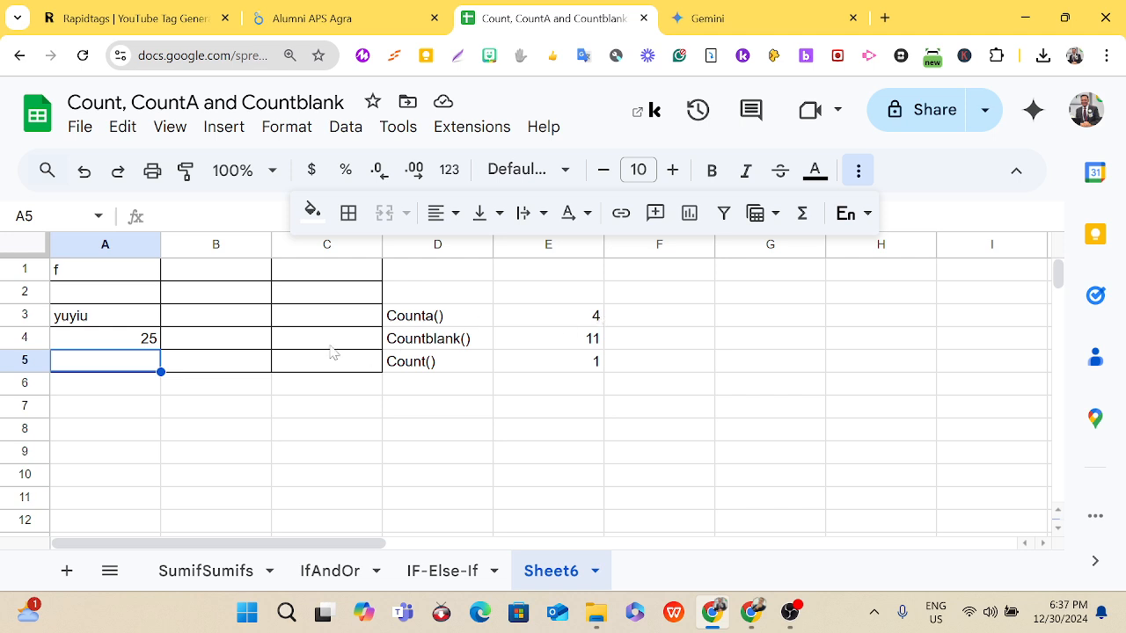
{"action": "left_click", "coordinate": [146, 347]}
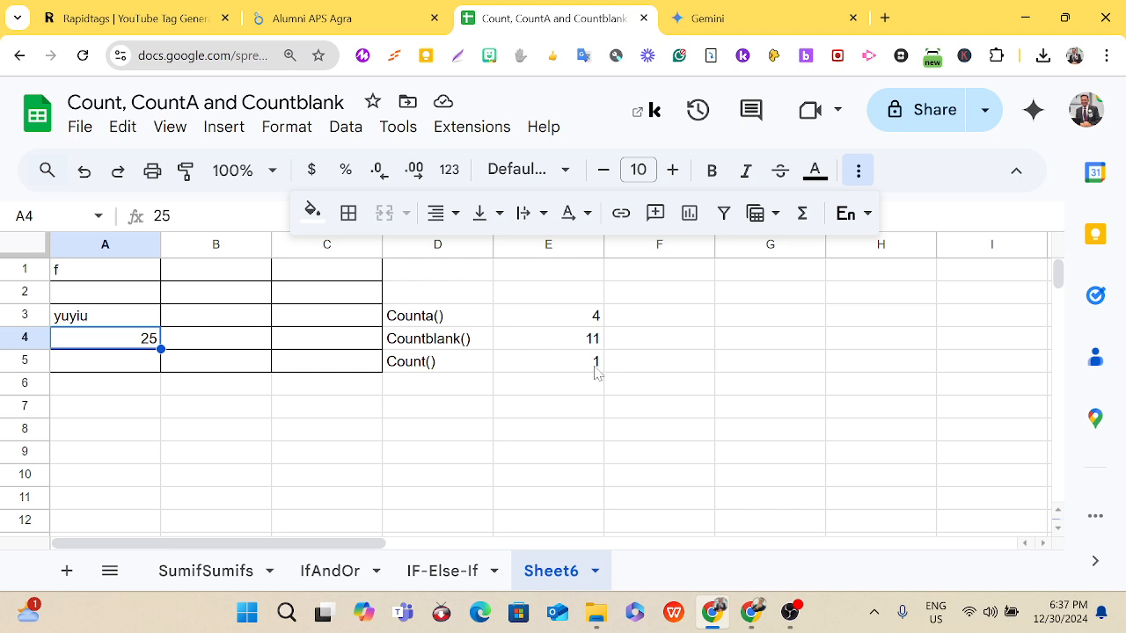
Enter a sample first name in cell B1 and the number 34 in cell B2.
{"action": "left_click", "coordinate": [187, 277]}
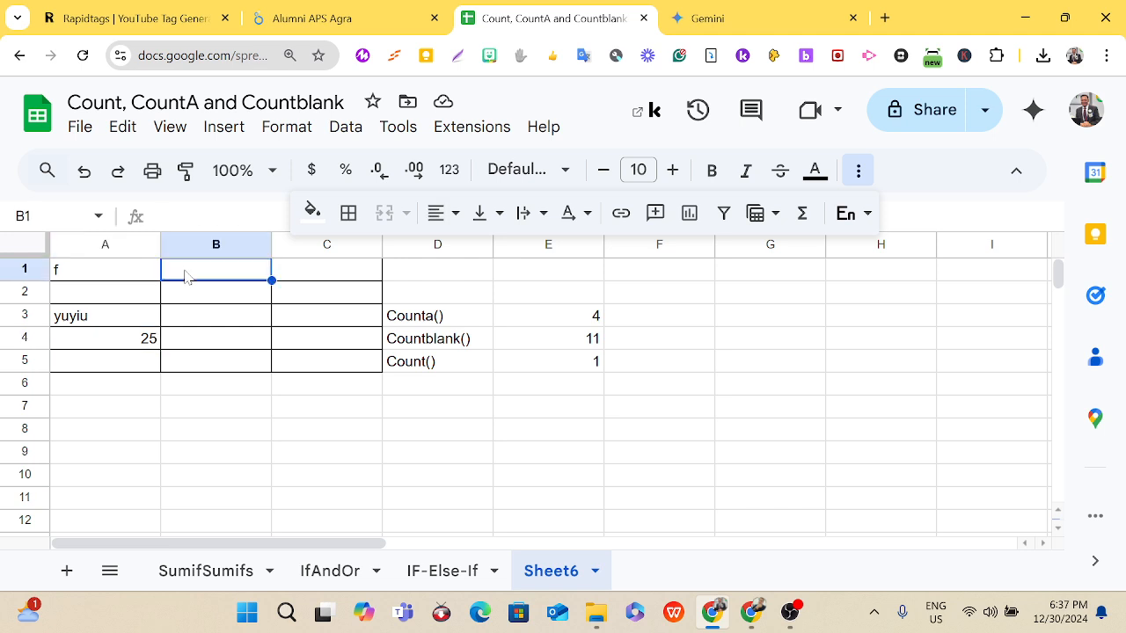
{"action": "type", "text": "Ram"}
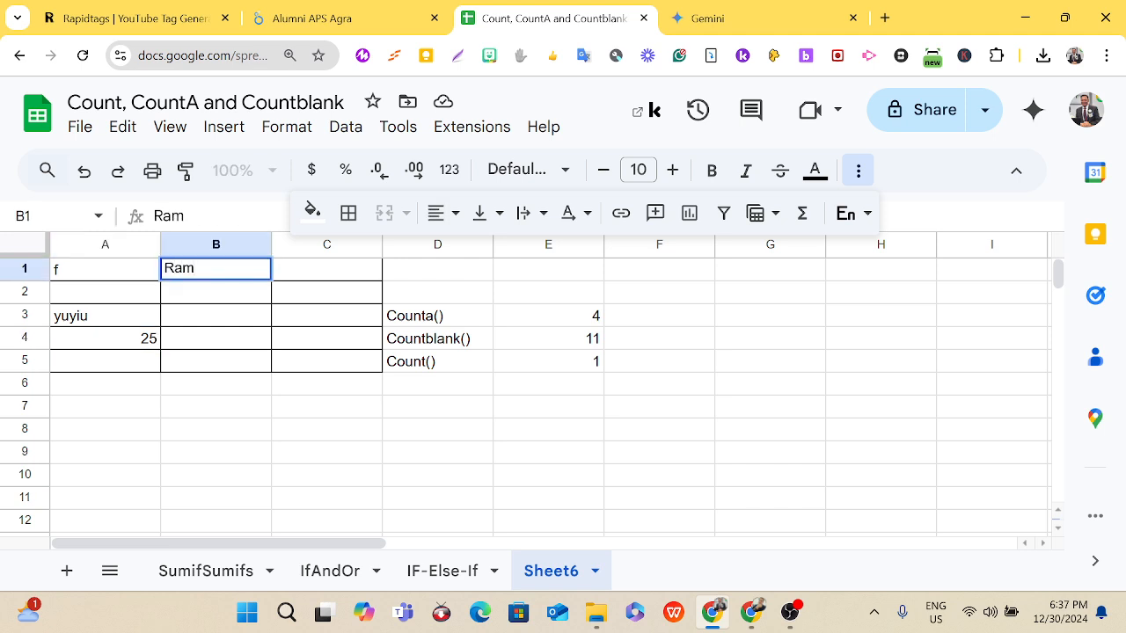
{"action": "key", "text": "Return"}
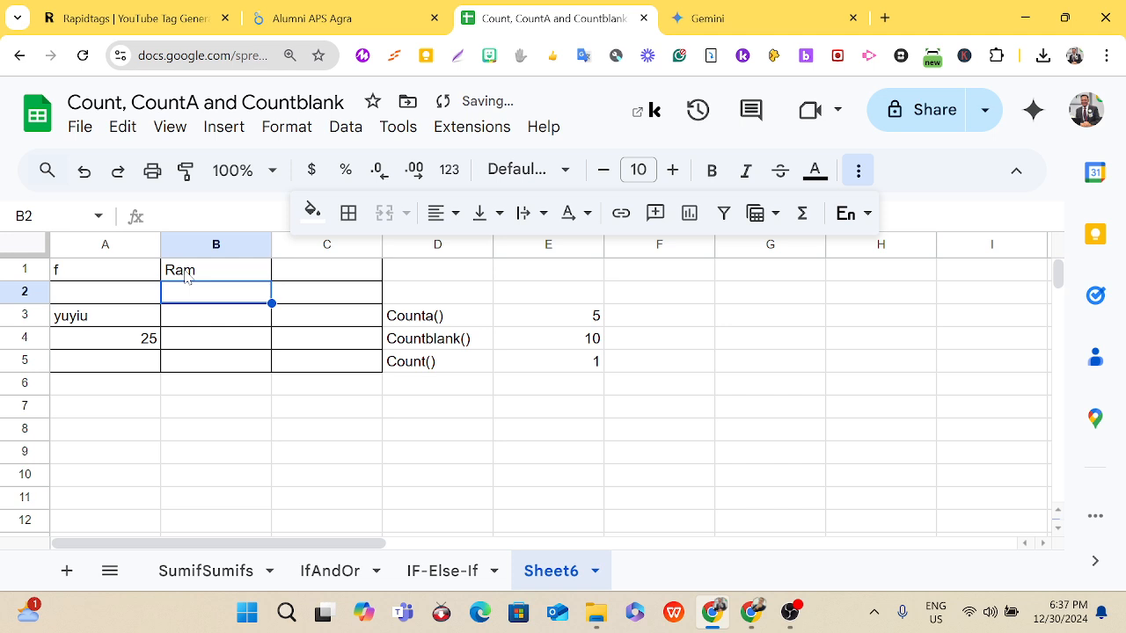
{"action": "type", "text": "34"}
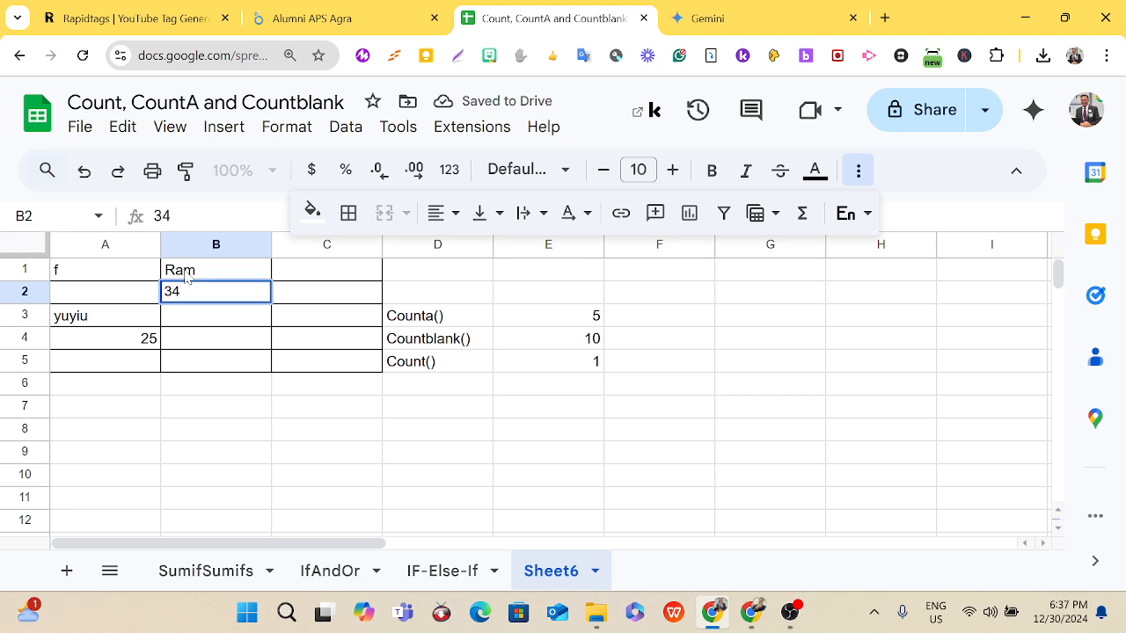
{"action": "key", "text": "Return"}
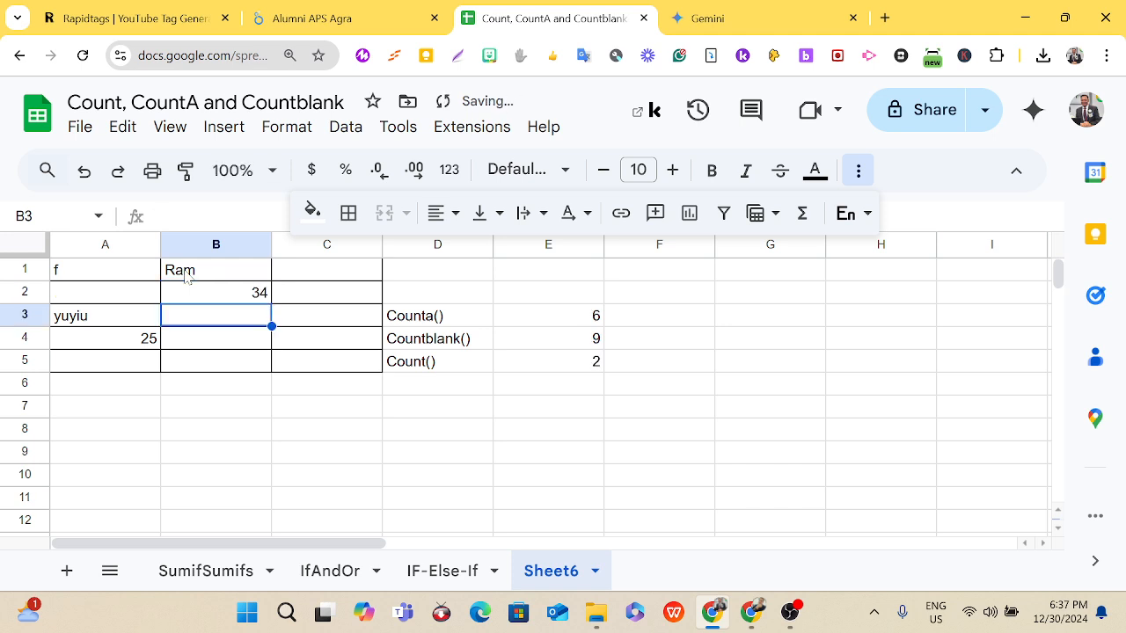
Enter only blank space in cell B3 and the number 65 in cell B4.
{"action": "key", "text": "Return"}
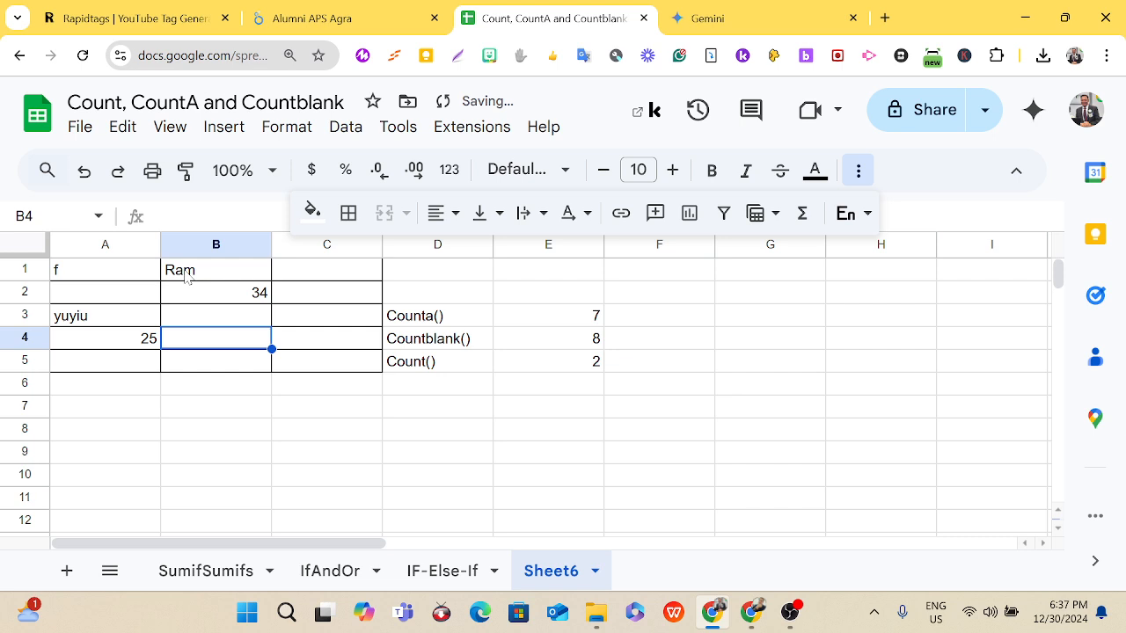
{"action": "type", "text": "65"}
{"action": "key", "text": "Return"}
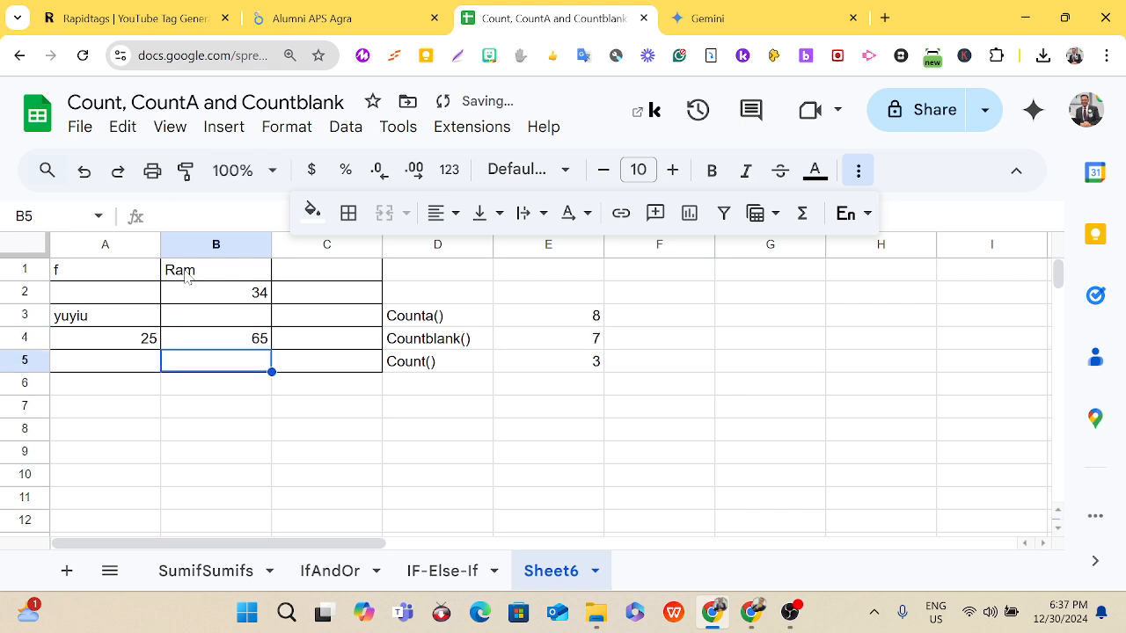